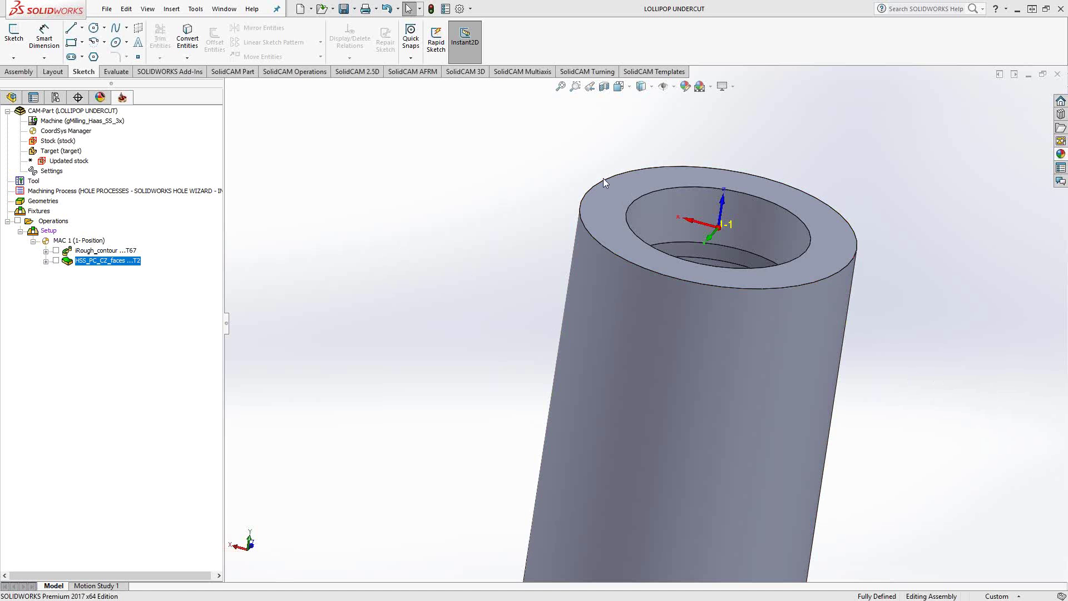
Section the tube along the Front Plane and orbit it to reveal the internal elliptical groove
click(604, 87)
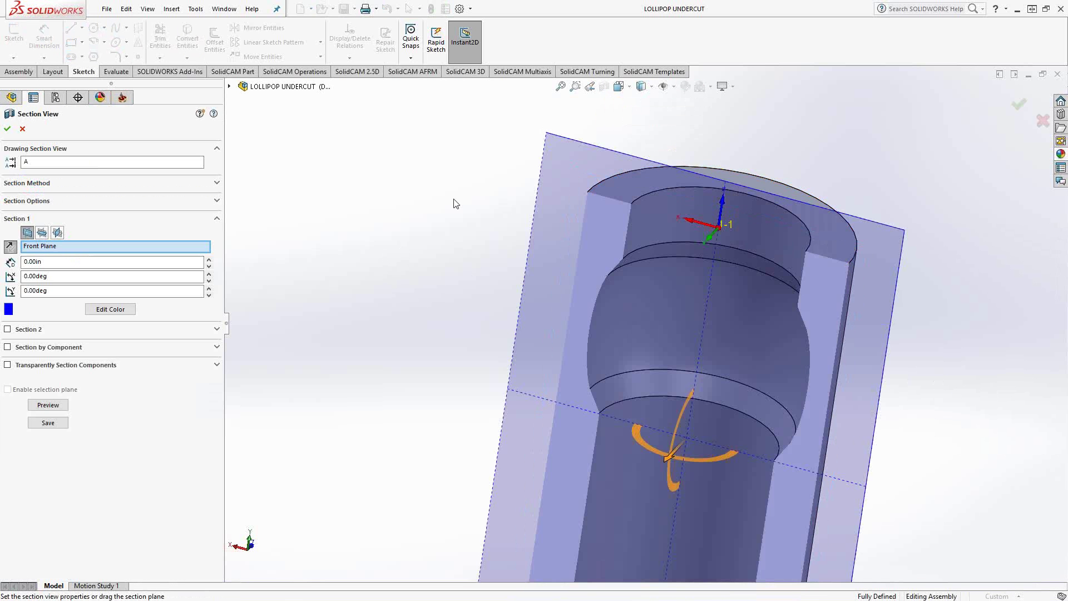
click(7, 128)
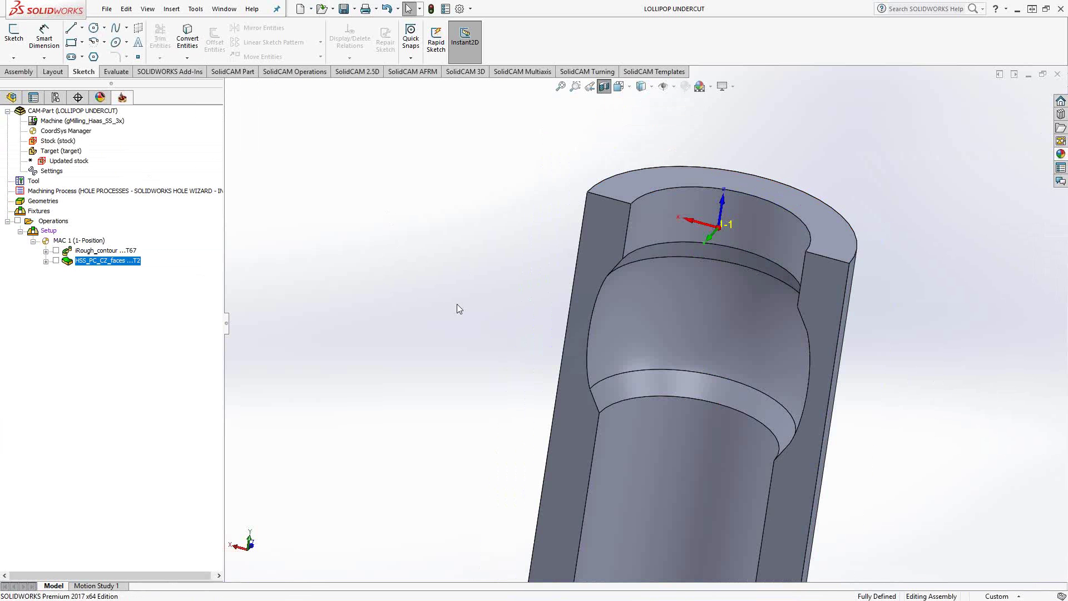
middle_drag(456, 304, 716, 308)
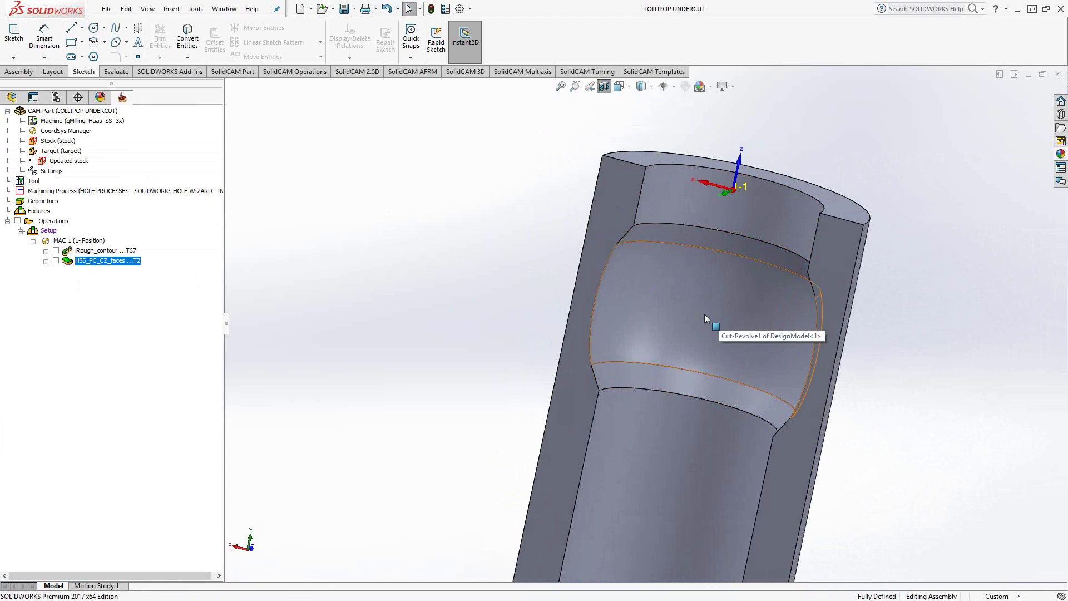
Open HSS_PC_CZ_faces and highlight its Geometry-page drive faces on the model
double_click(101, 262)
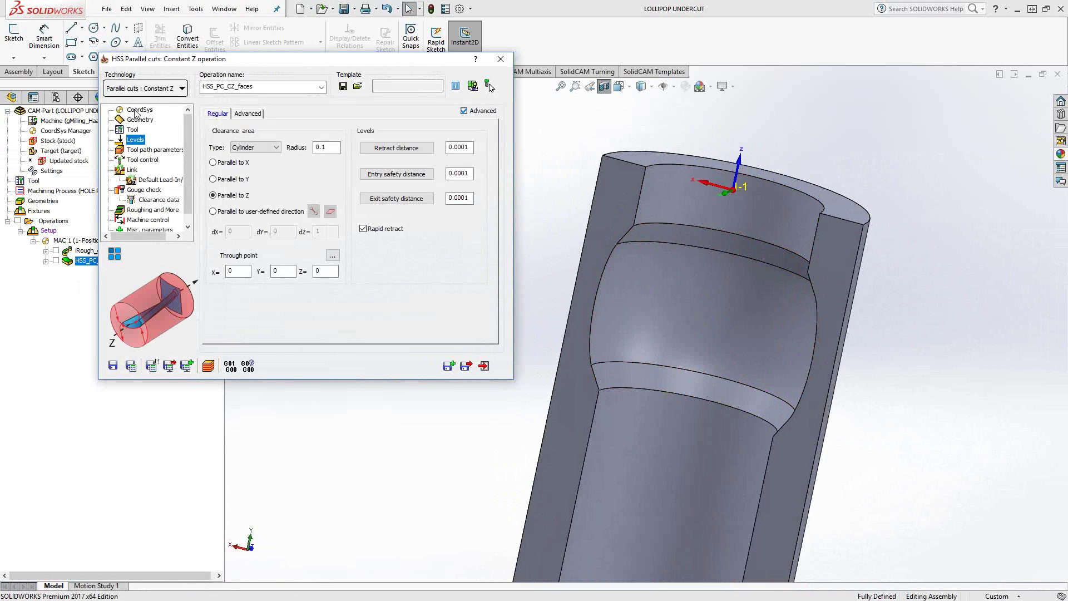
click(139, 110)
click(140, 119)
click(229, 155)
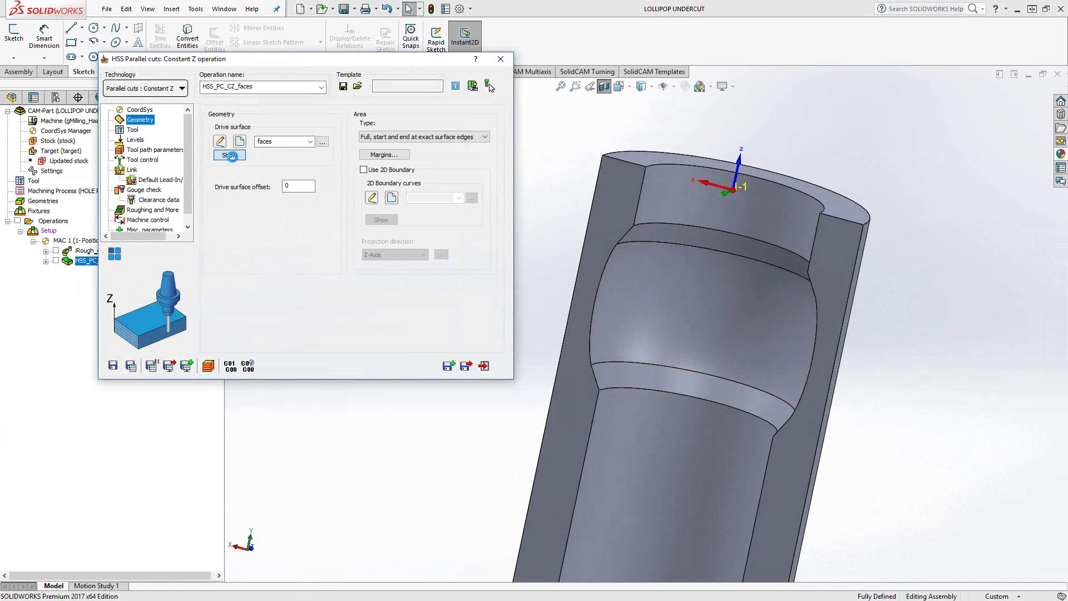
click(8, 129)
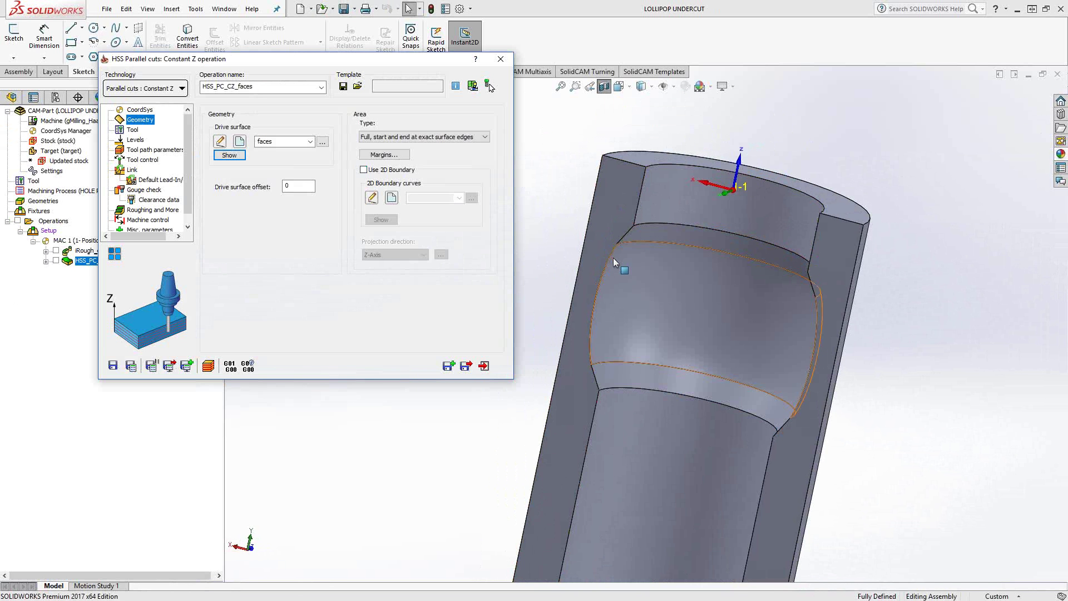
Preview the 1-inch lollipop mill inside the tube's groove from several angles, then hide it
click(132, 129)
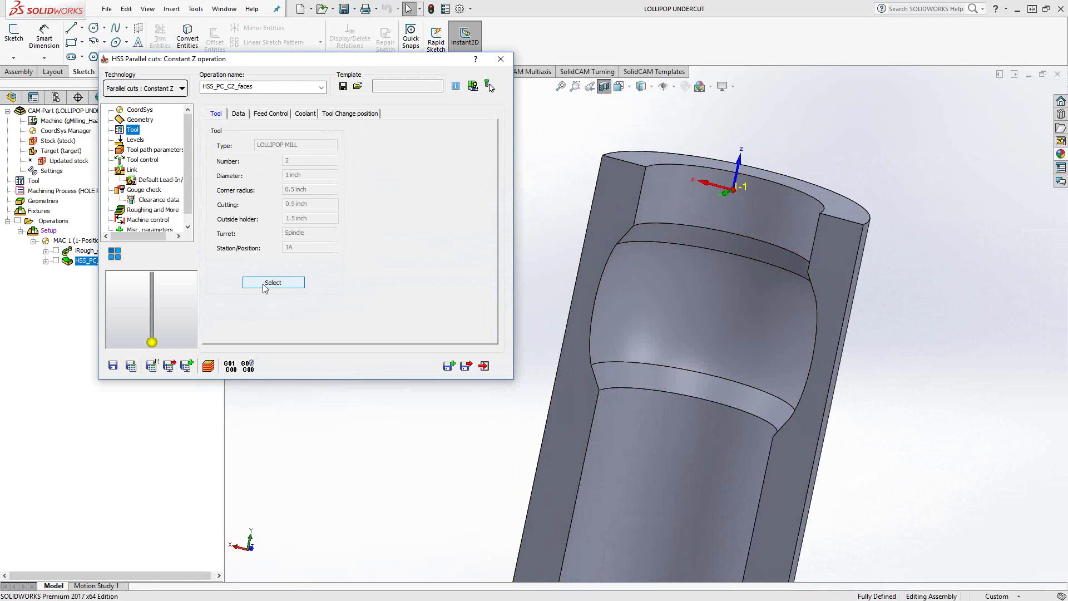
click(488, 87)
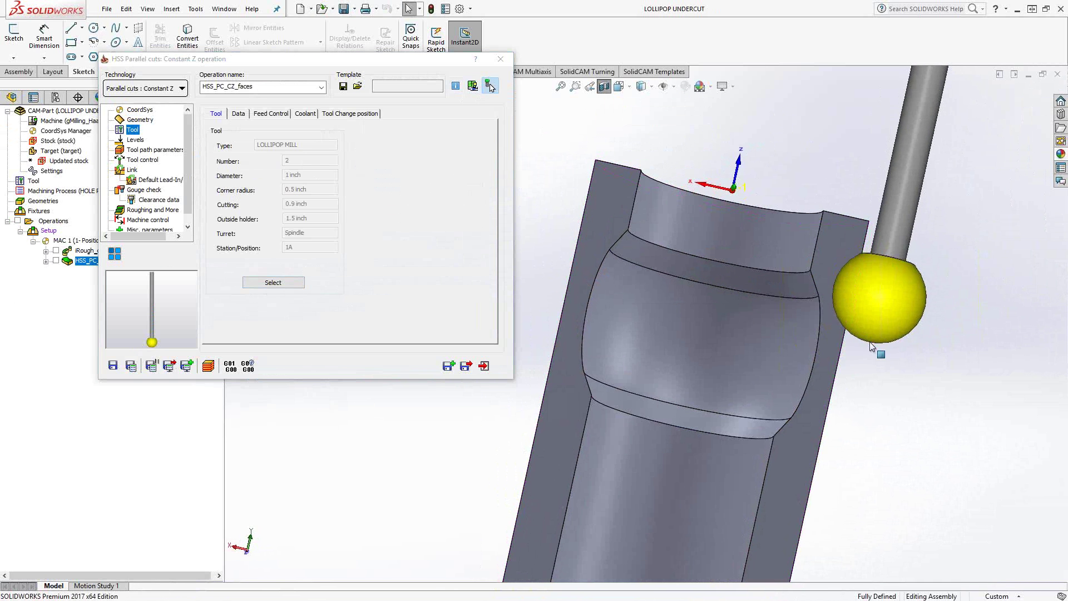
middle_drag(711, 329, 643, 344)
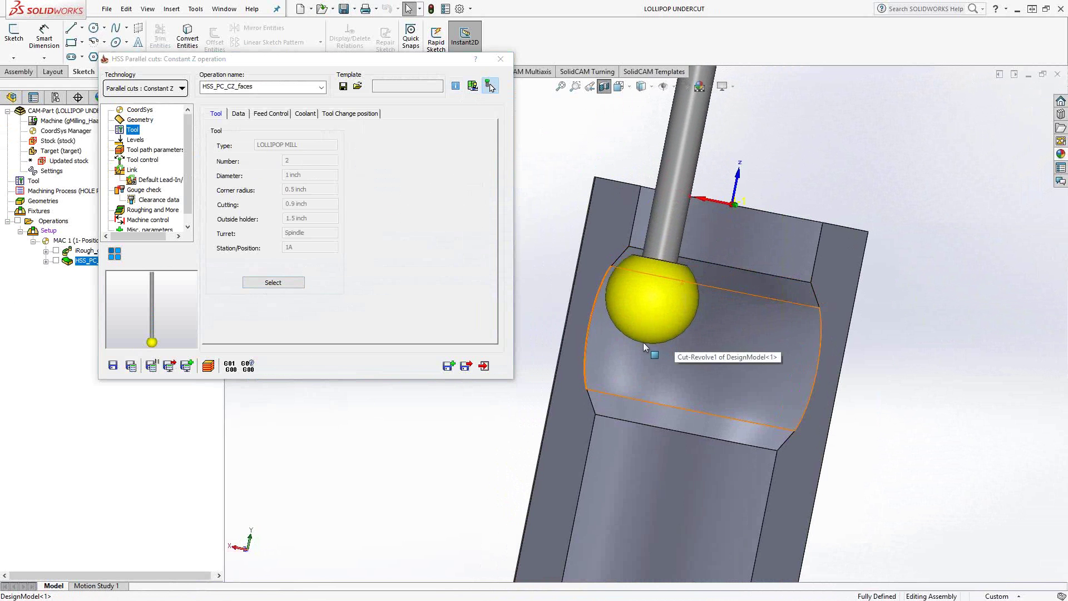
click(643, 342)
middle_drag(643, 342, 618, 340)
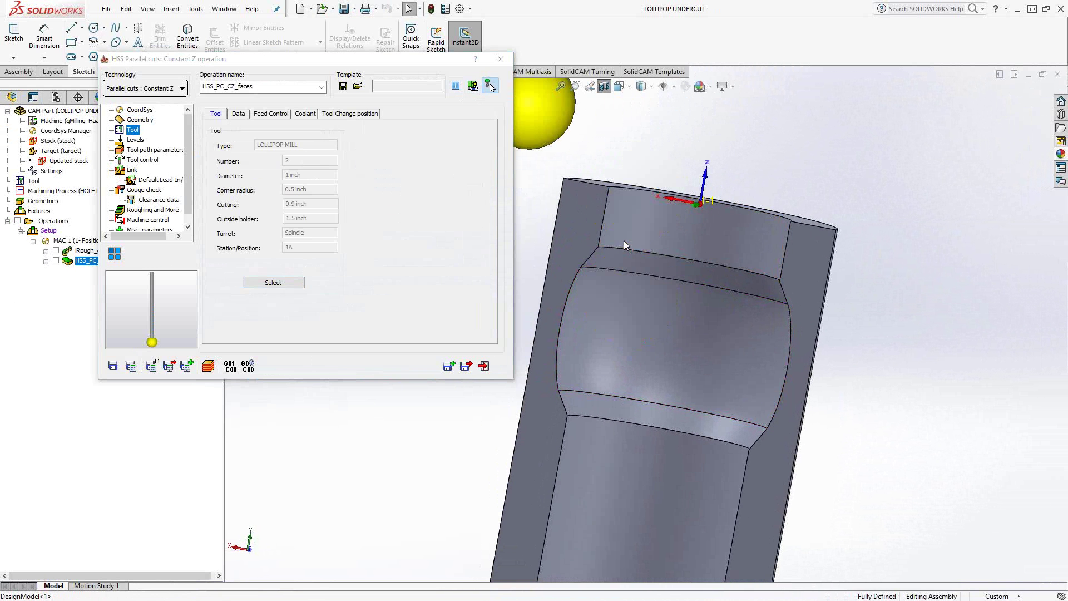
click(490, 87)
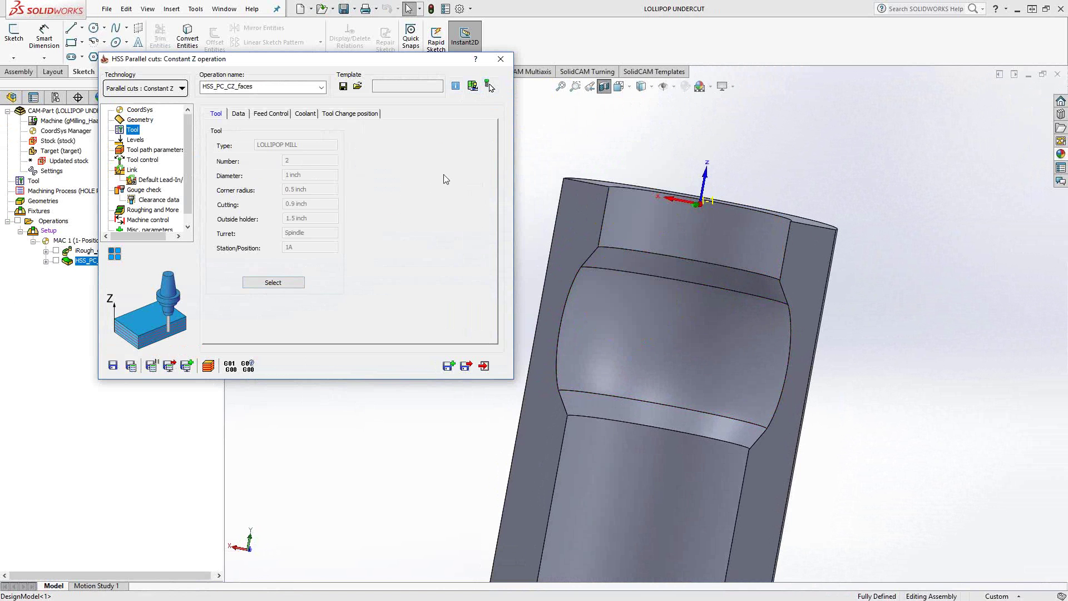
Check the 0.1 clearance cylinder radius on Levels, then the tool path parameters
click(135, 140)
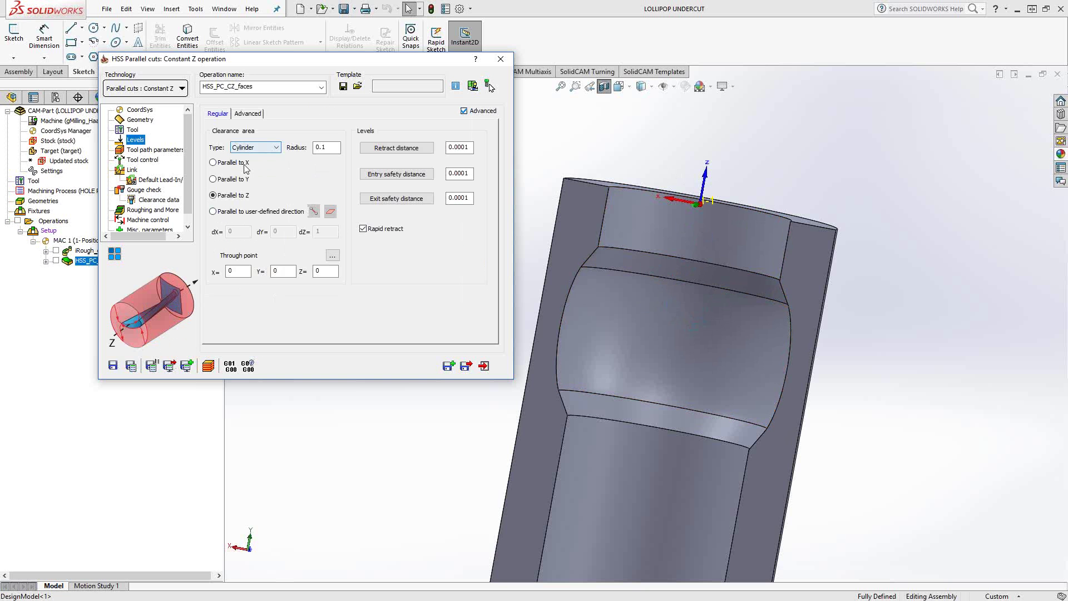
click(328, 148)
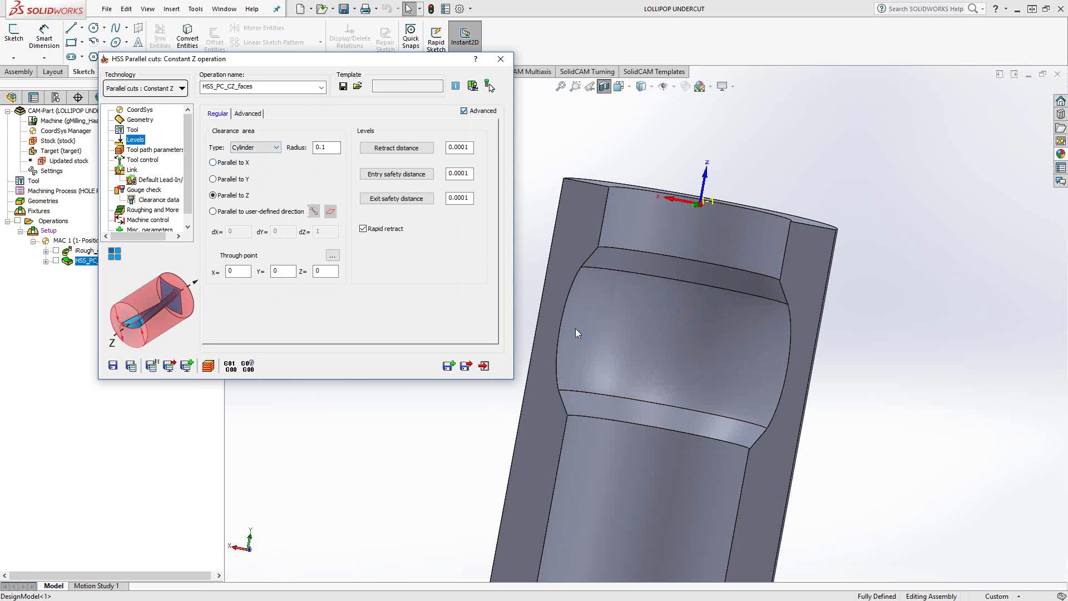
click(139, 149)
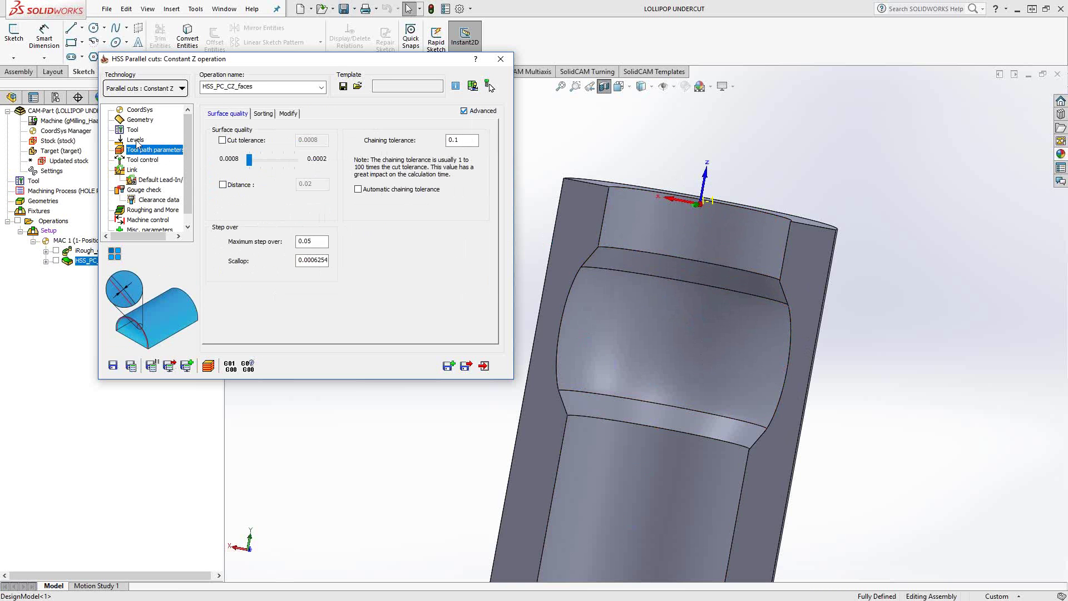
click(136, 140)
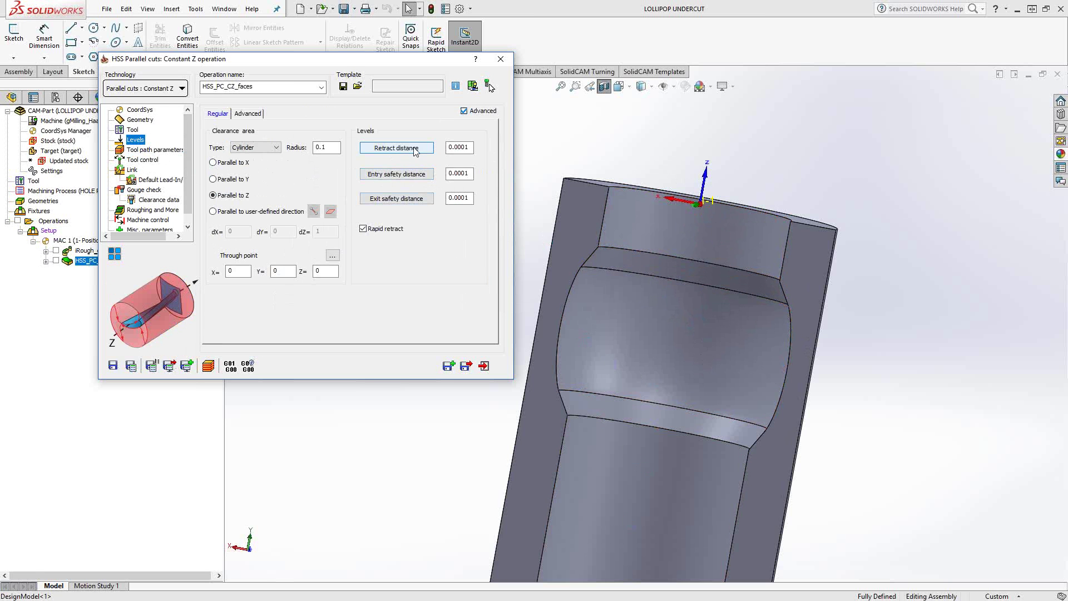
Set the retract distance to 0.5 and calculate the constant-Z toolpath
click(56, 260)
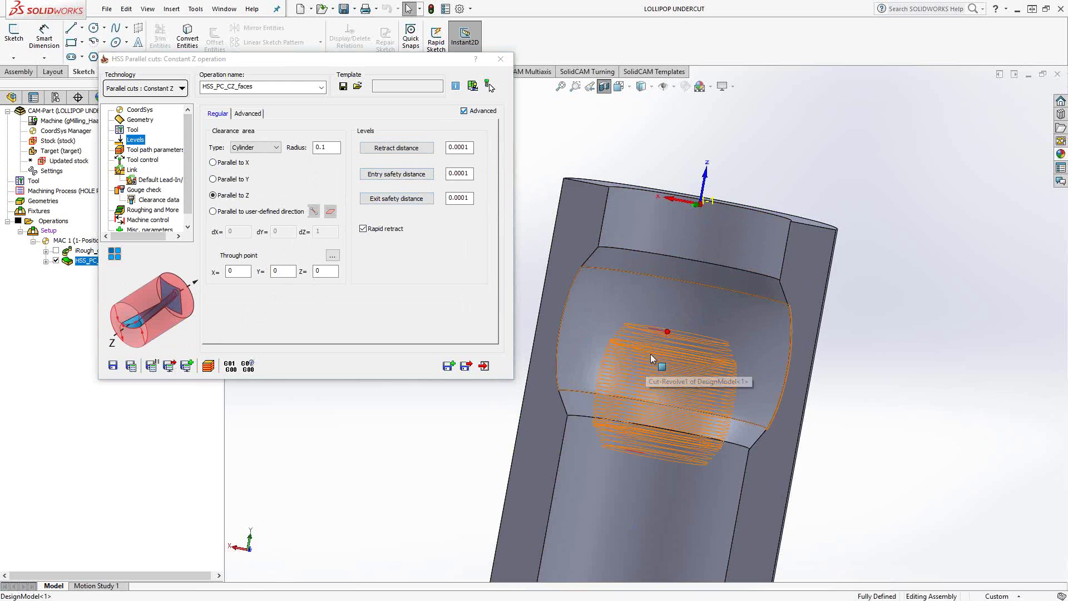
scroll(640, 378, down, 5)
scroll(643, 348, down, 3)
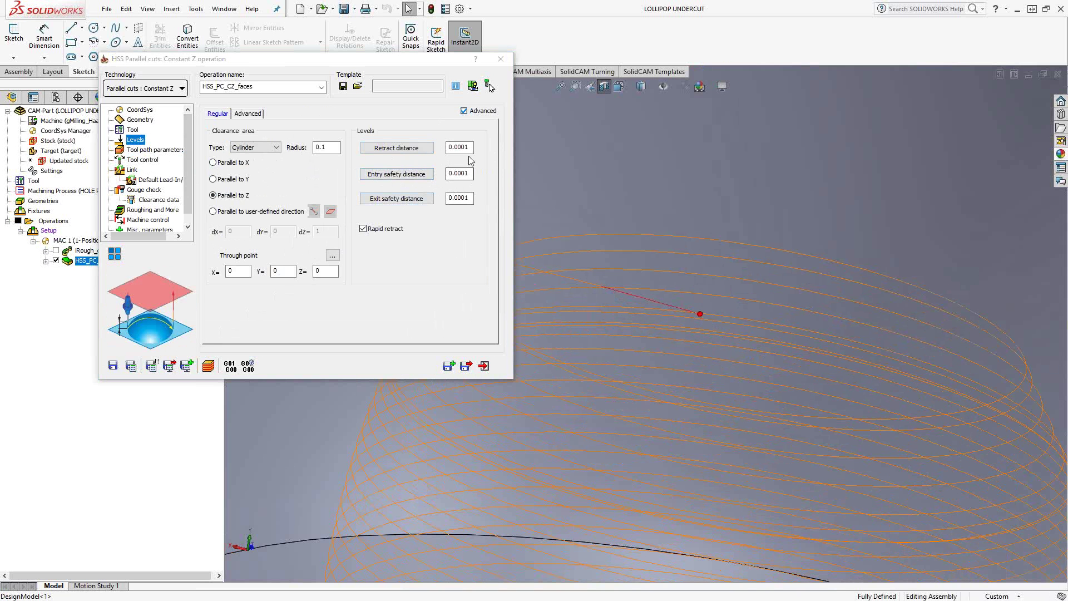
click(453, 147)
text(.)
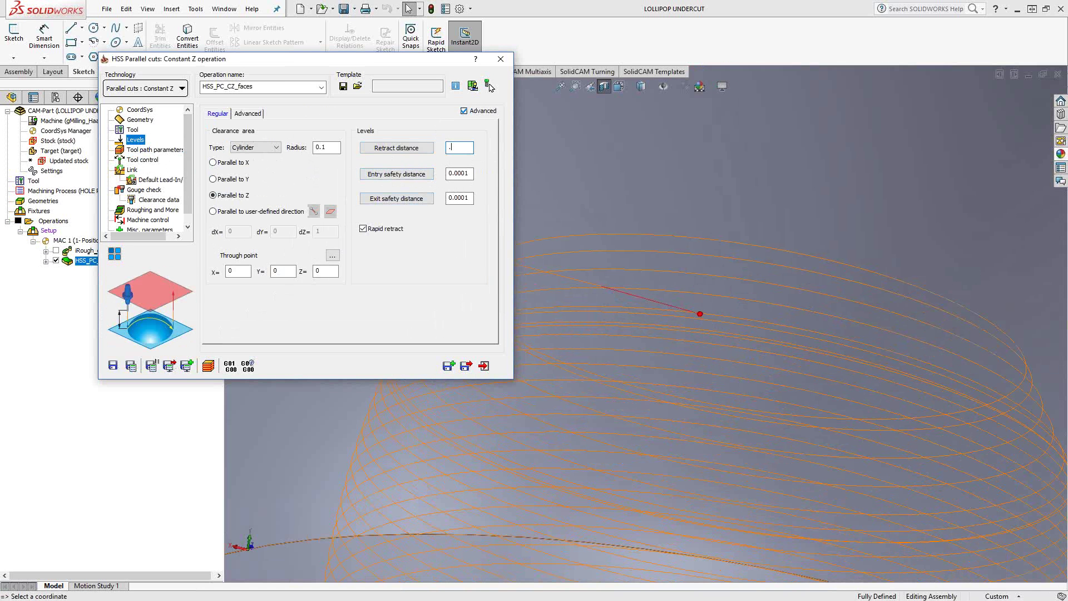
text(5)
click(131, 365)
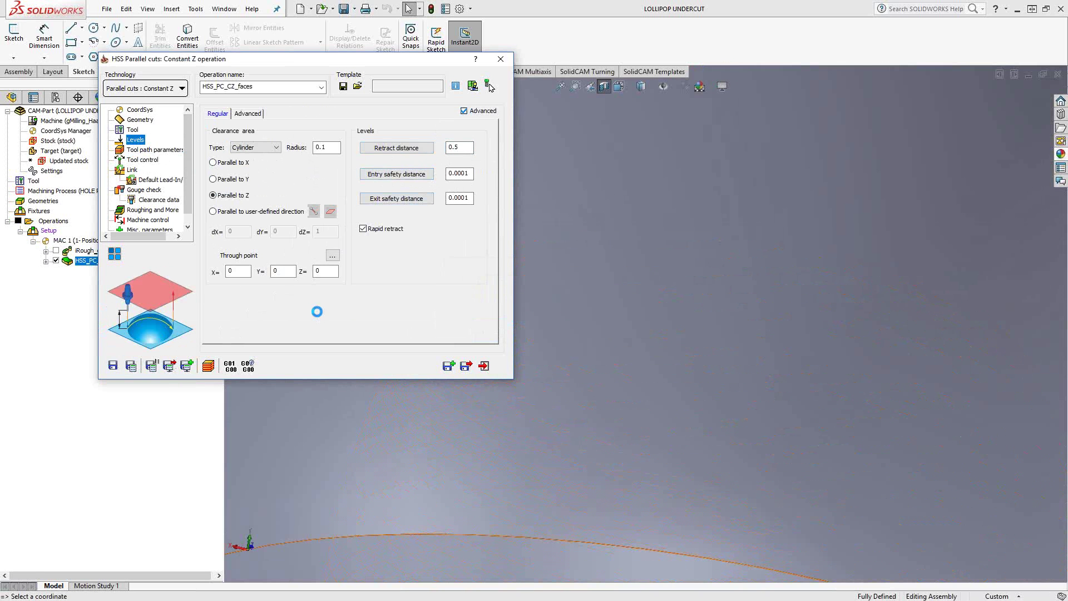
Change the retract distance to 0.0001 and recalculate the toolpath
scroll(610, 349, up, 5)
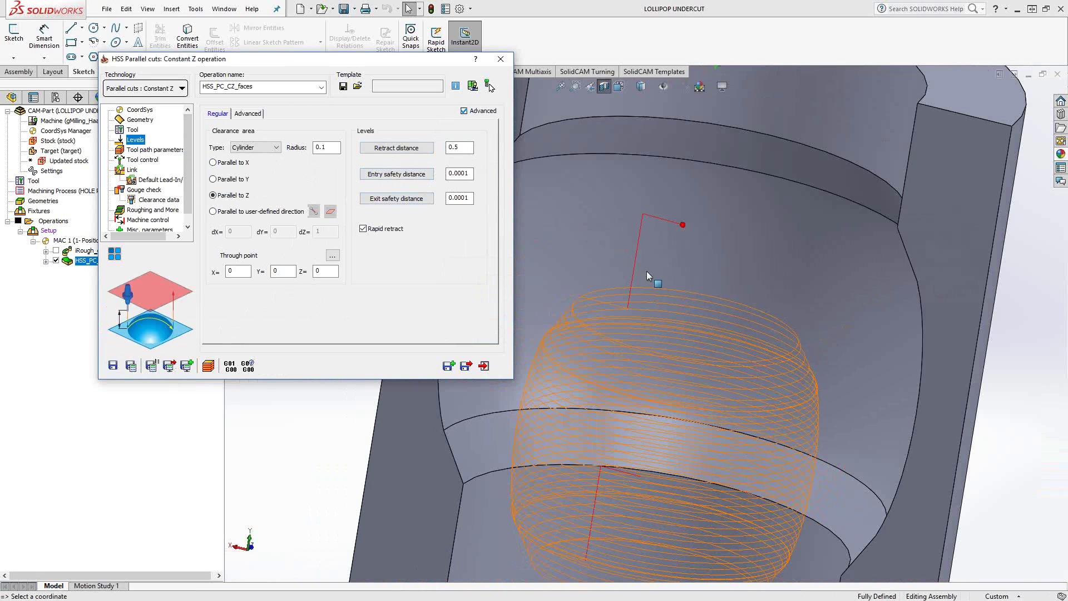
middle_drag(645, 281, 643, 285)
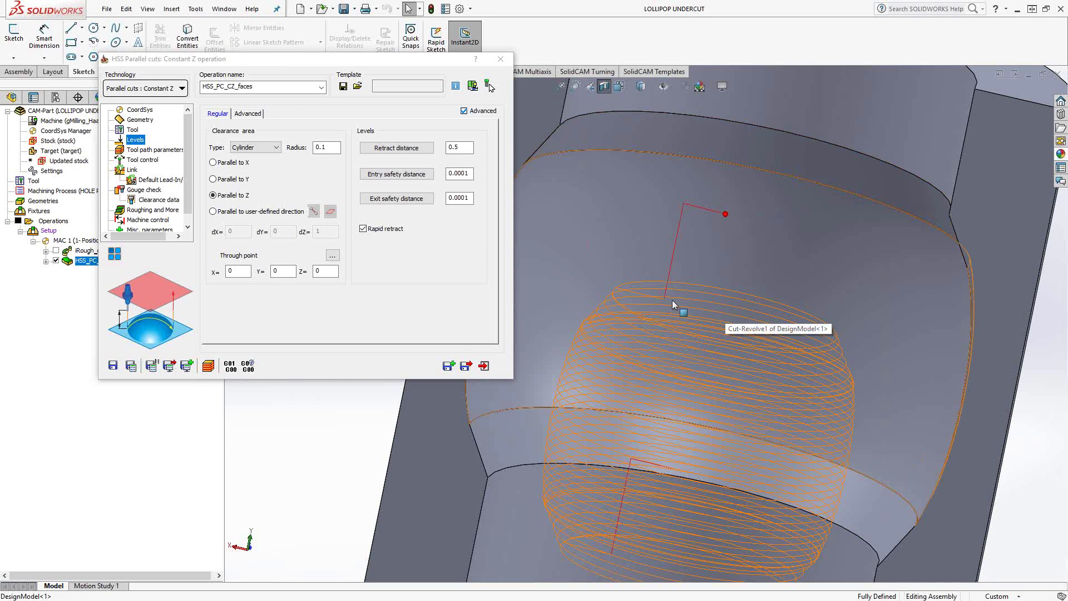
click(466, 149)
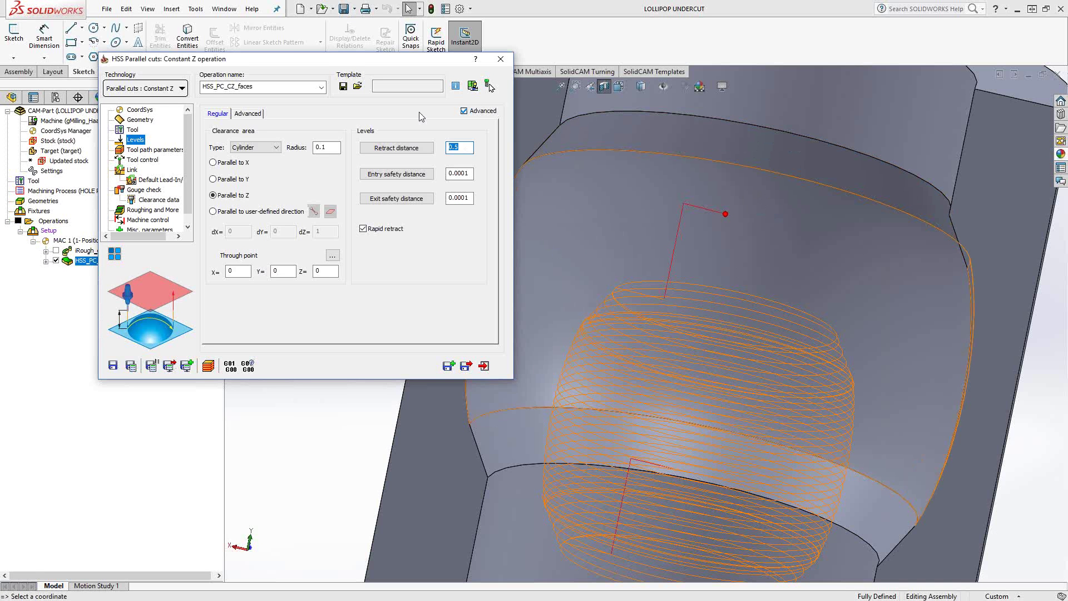
text(.0001)
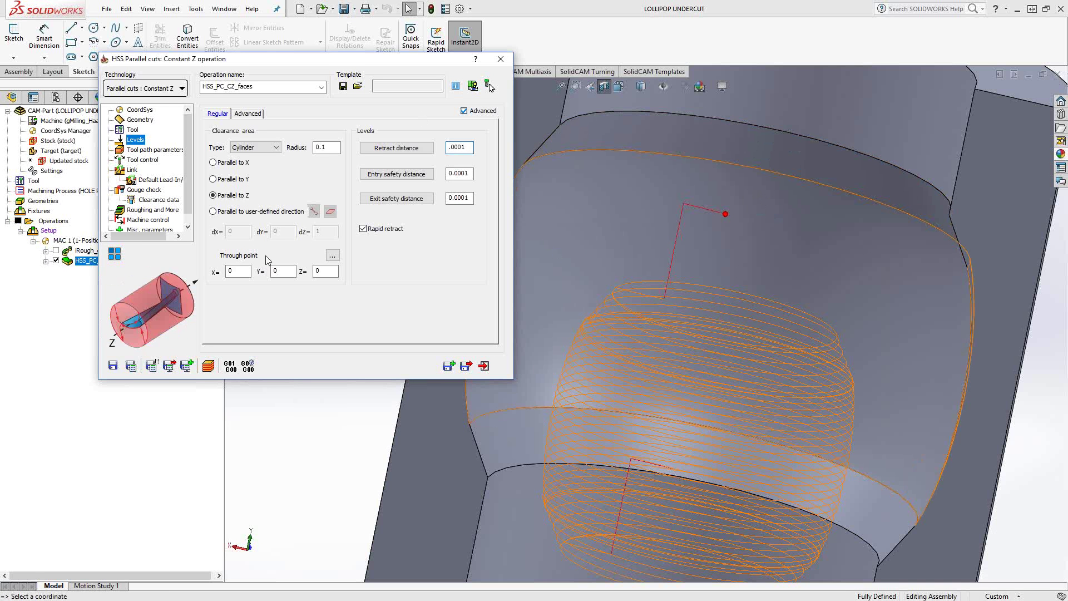
click(131, 366)
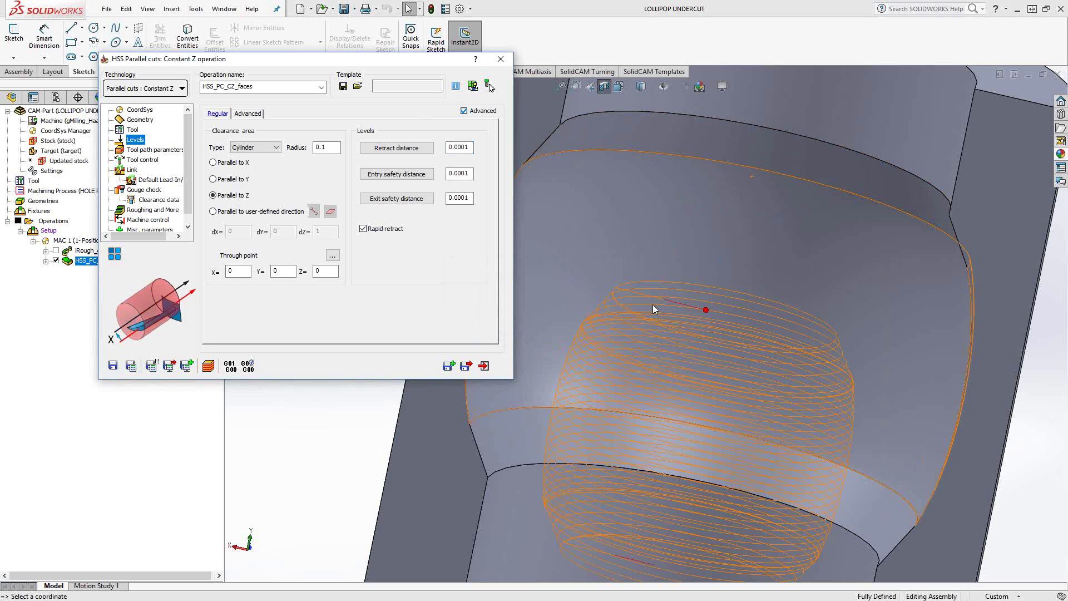
Review the entry safety distance, Lead-In/Out and Link settings, then exit the operation
click(462, 170)
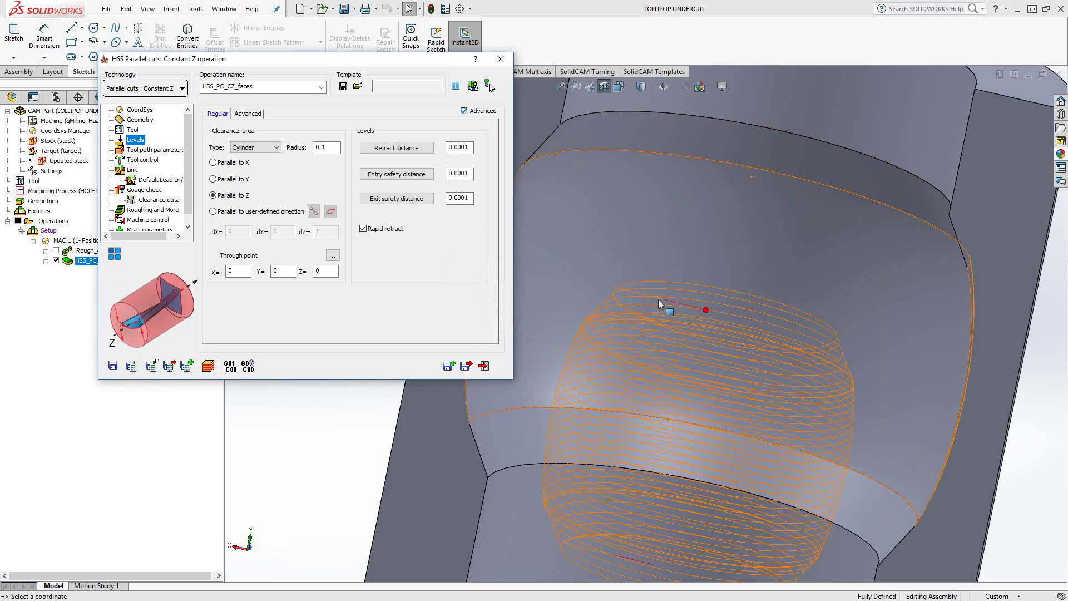
click(151, 179)
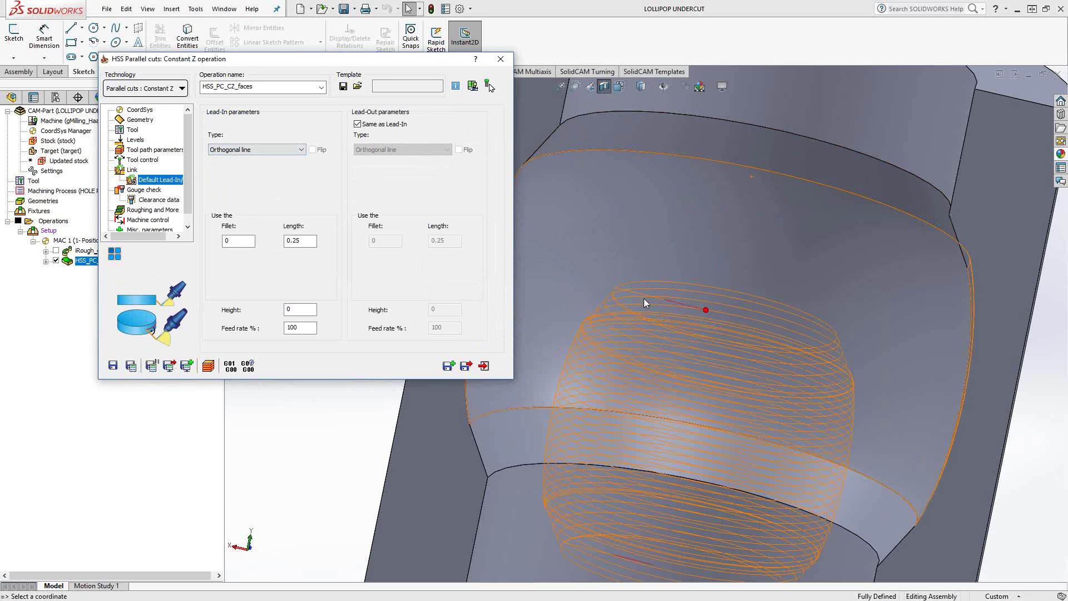
click(133, 170)
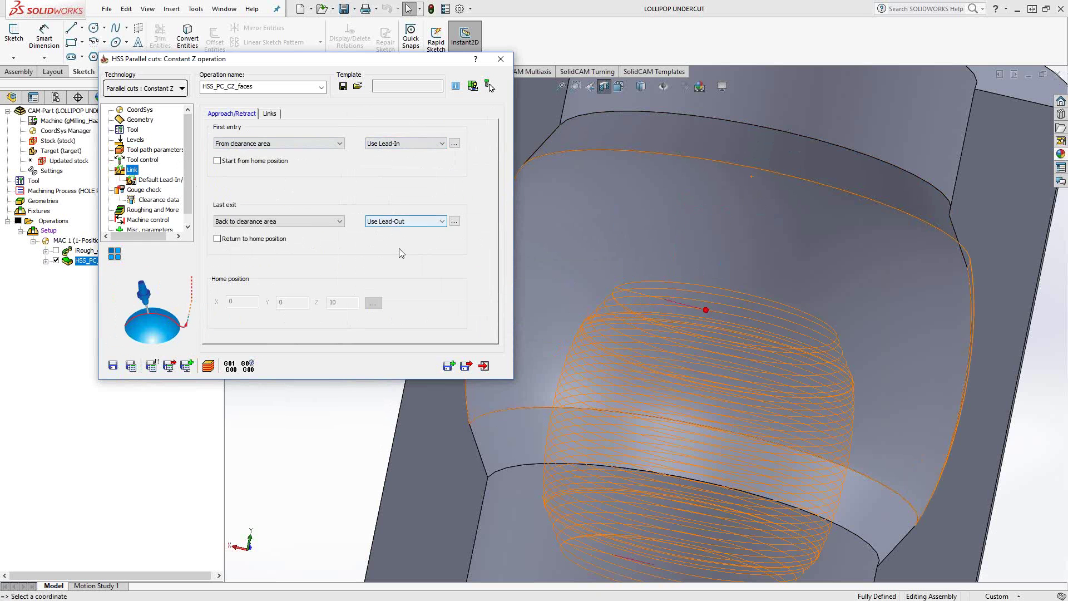
click(484, 366)
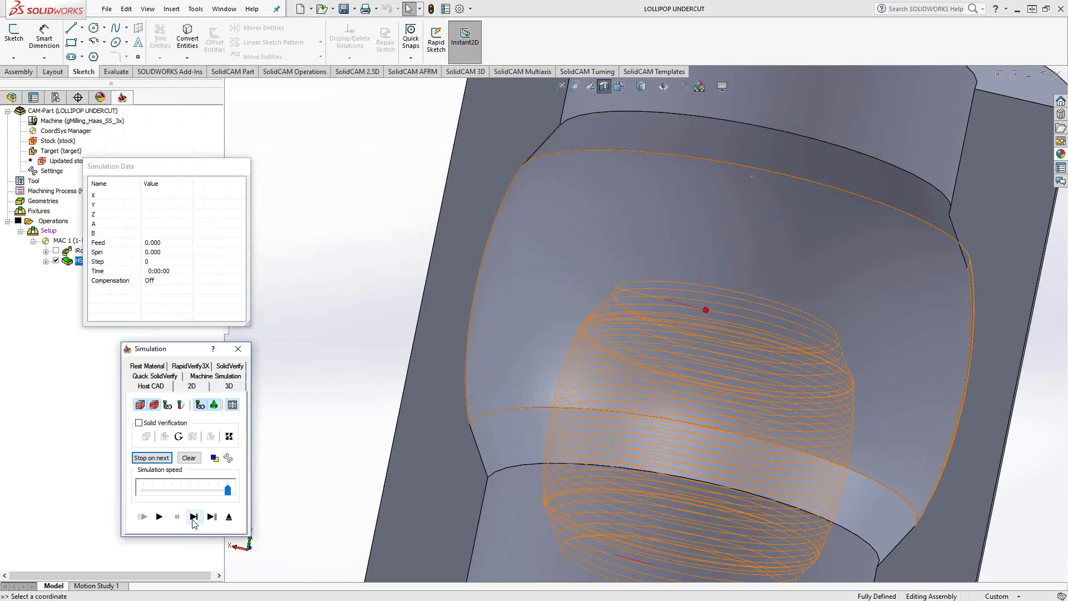
Single-step the lollipop tool along the undercut path several times, then play at minimum speed
click(194, 516)
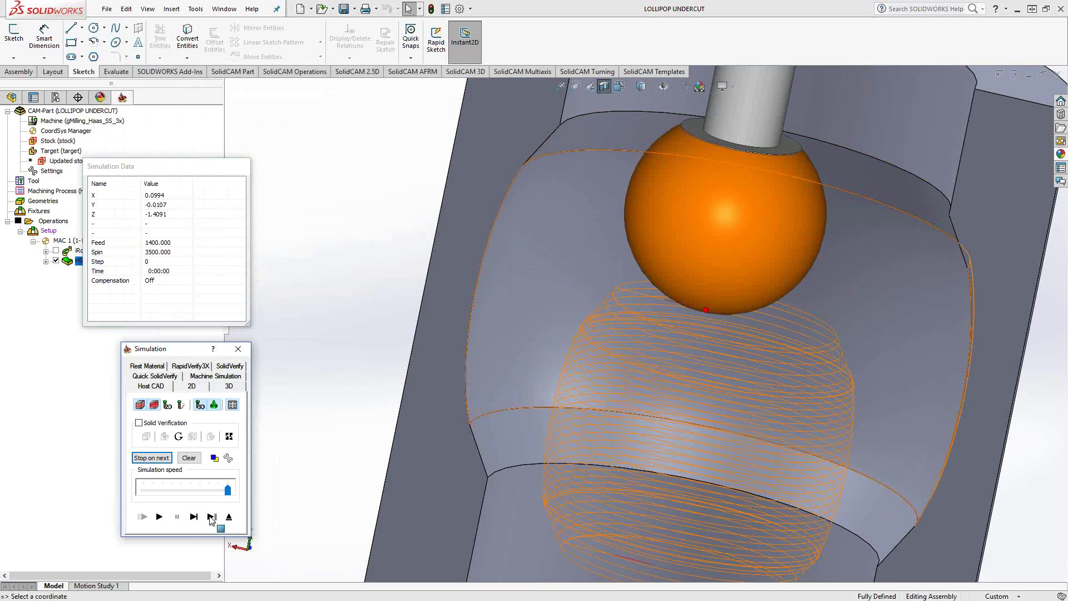
scroll(706, 389, down, 5)
middle_drag(724, 369, 730, 373)
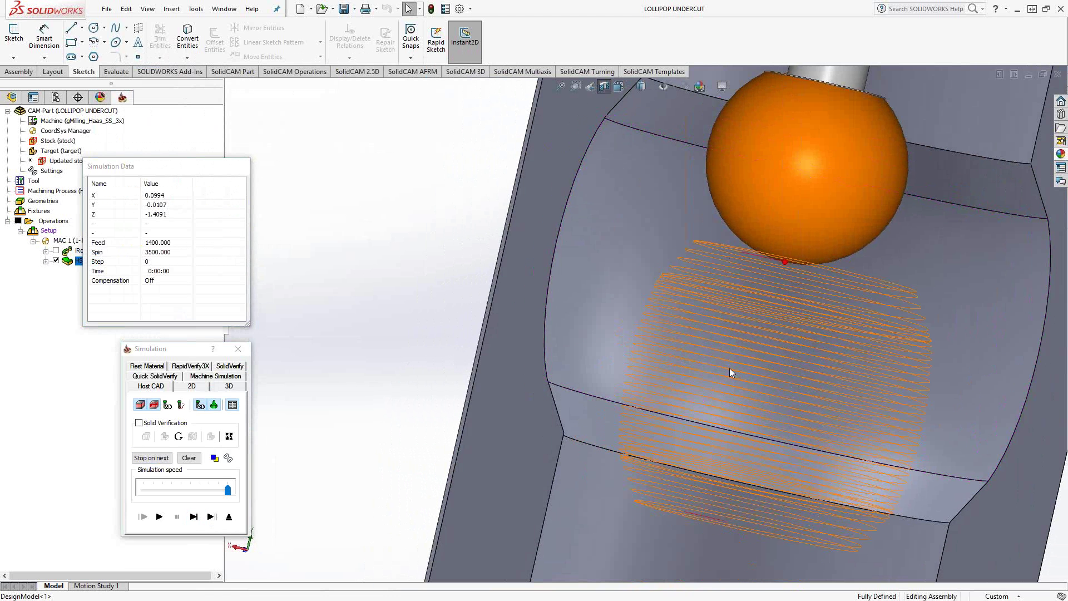
click(194, 517)
click(193, 517)
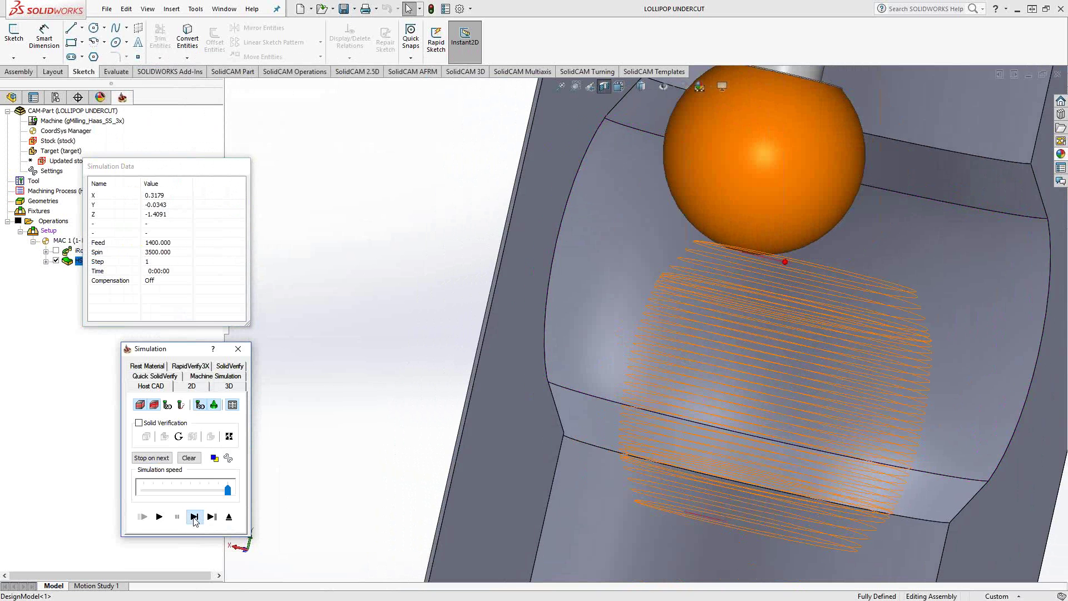
click(194, 517)
click(193, 517)
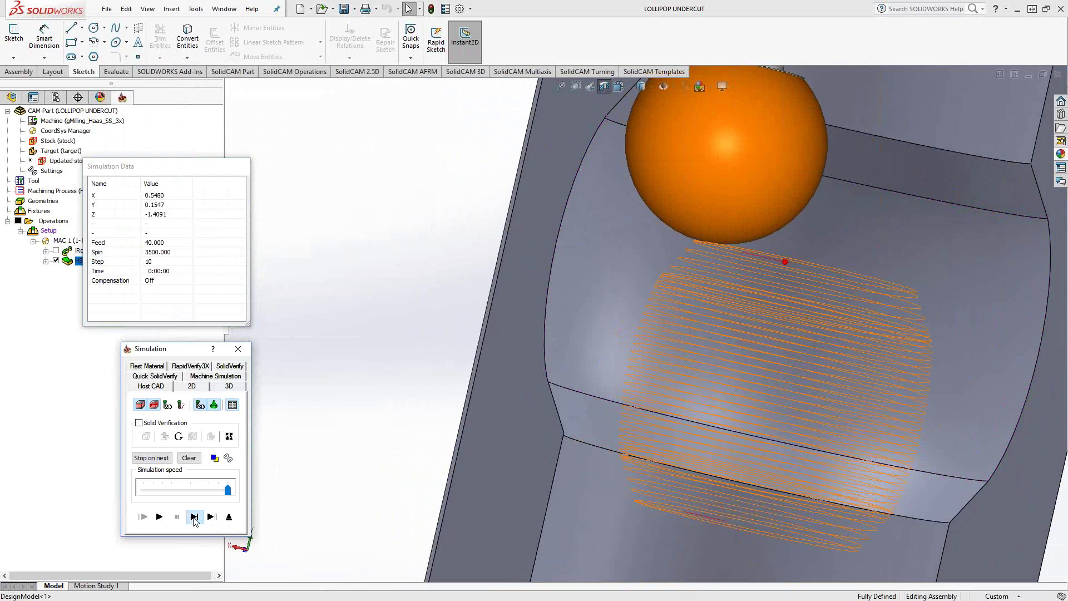
click(193, 517)
click(193, 516)
drag(228, 491, 143, 490)
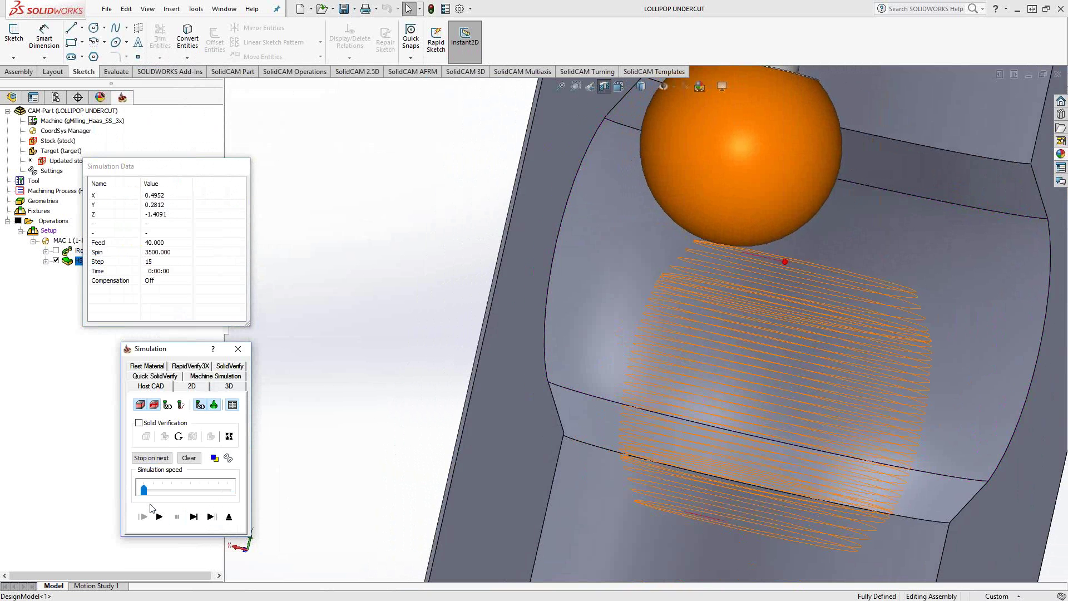
click(159, 516)
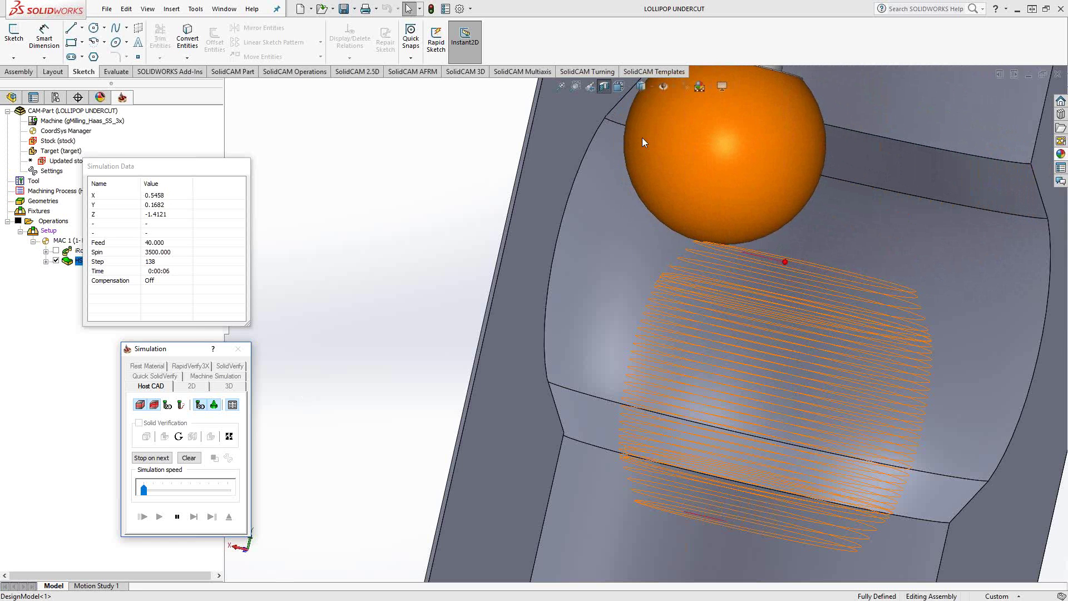
Stop and close the simulation, returning to the HSS operation zoomed out on the tube
click(178, 517)
click(229, 517)
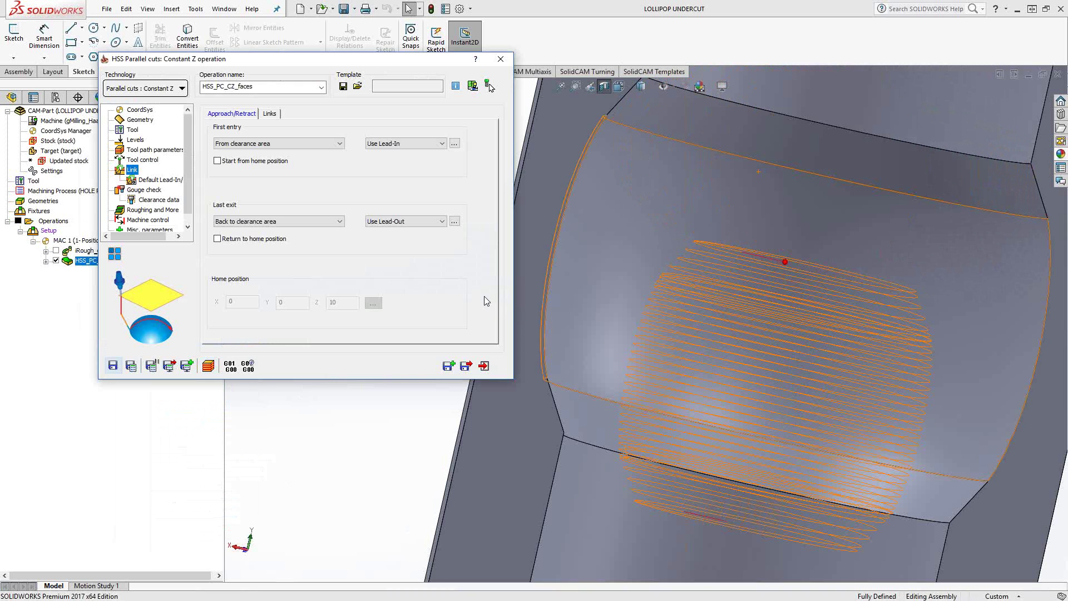
scroll(782, 305, up, 4)
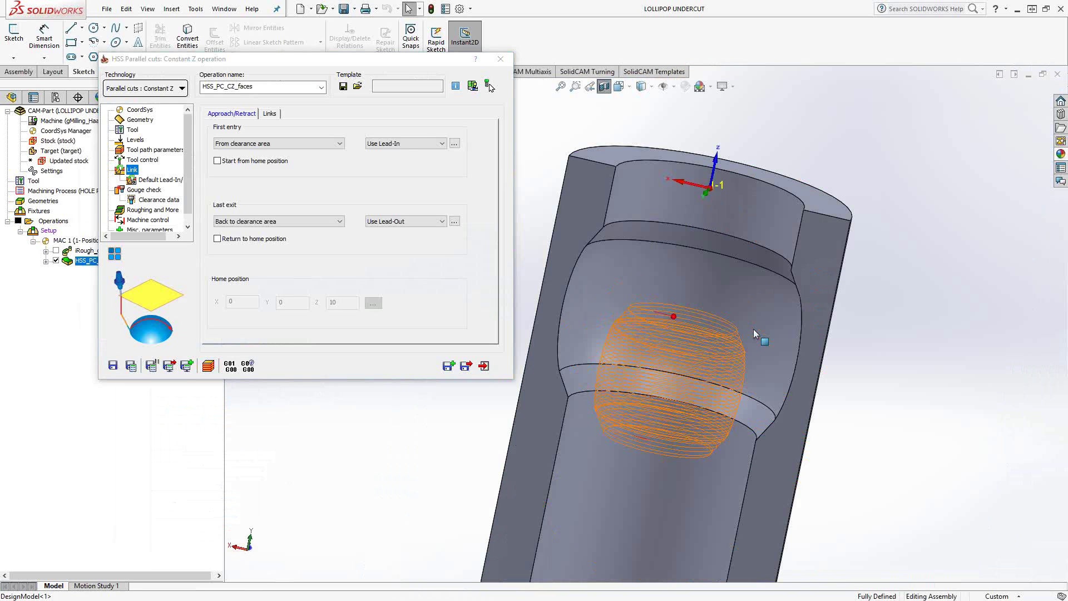